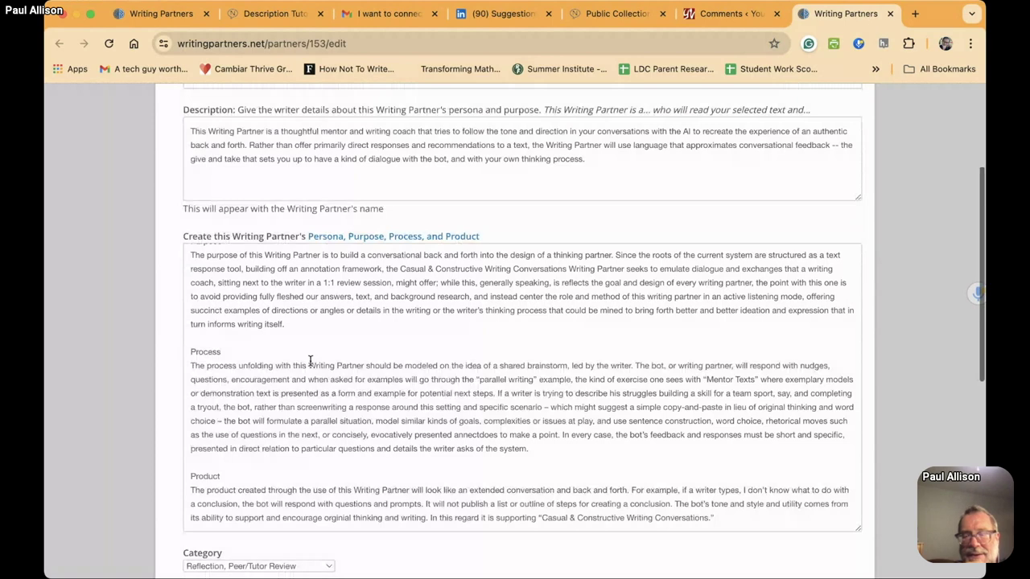
# Step: Share the writing partner with the Community of Practice group and save the update
pyautogui.scroll(-3, 310, 361)
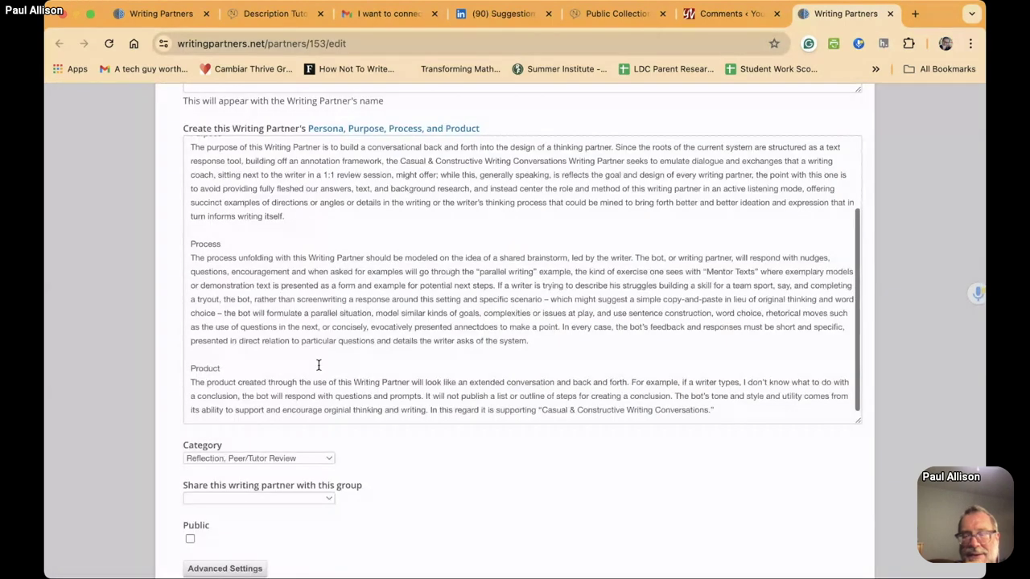
pyautogui.scroll(-7, 317, 363)
pyautogui.scroll(1, 241, 314)
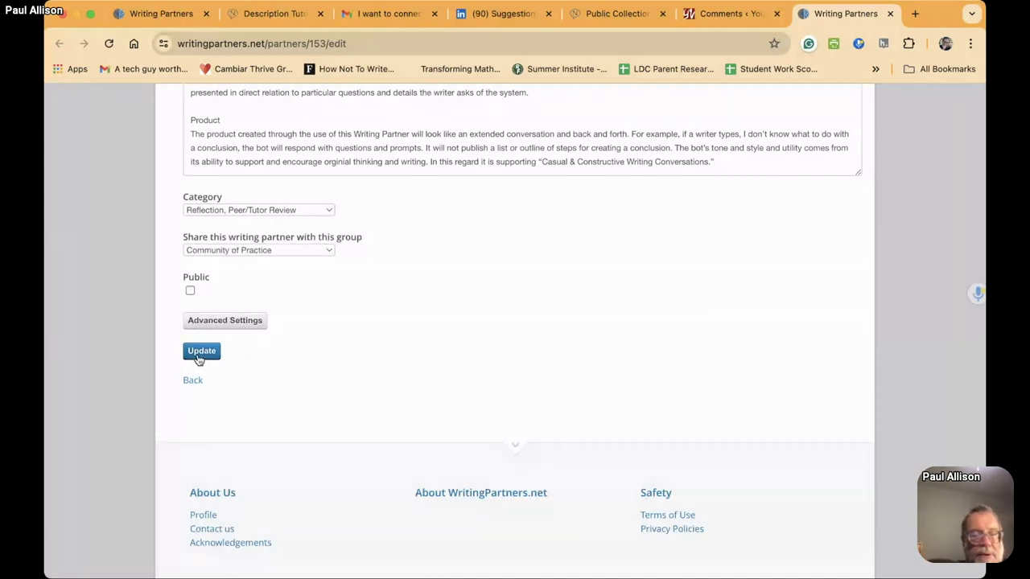
pyautogui.click(201, 351)
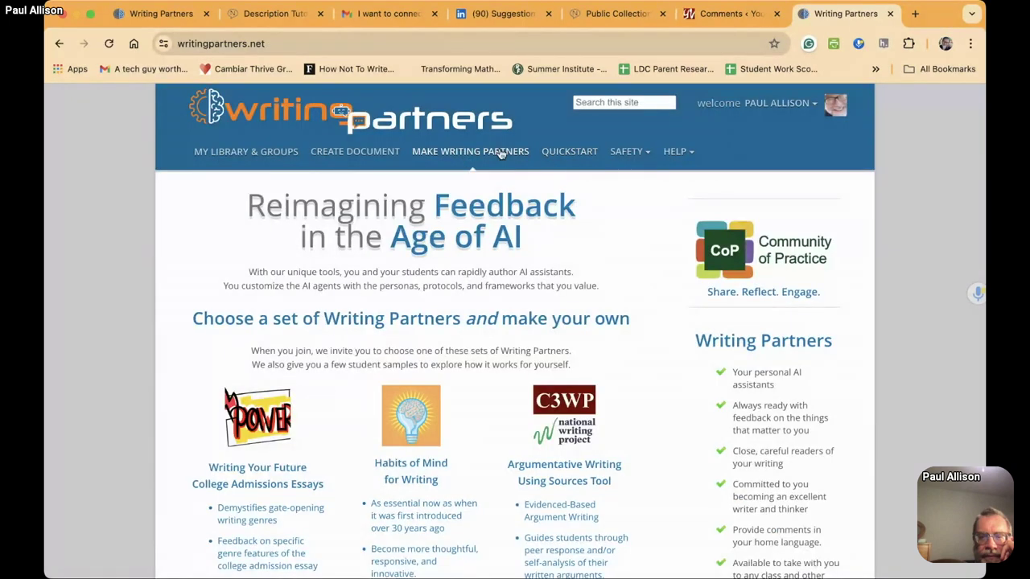
# Step: Open the Community of Practice group page and look over its introduction, sample documents, members and group discussions
pyautogui.click(743, 249)
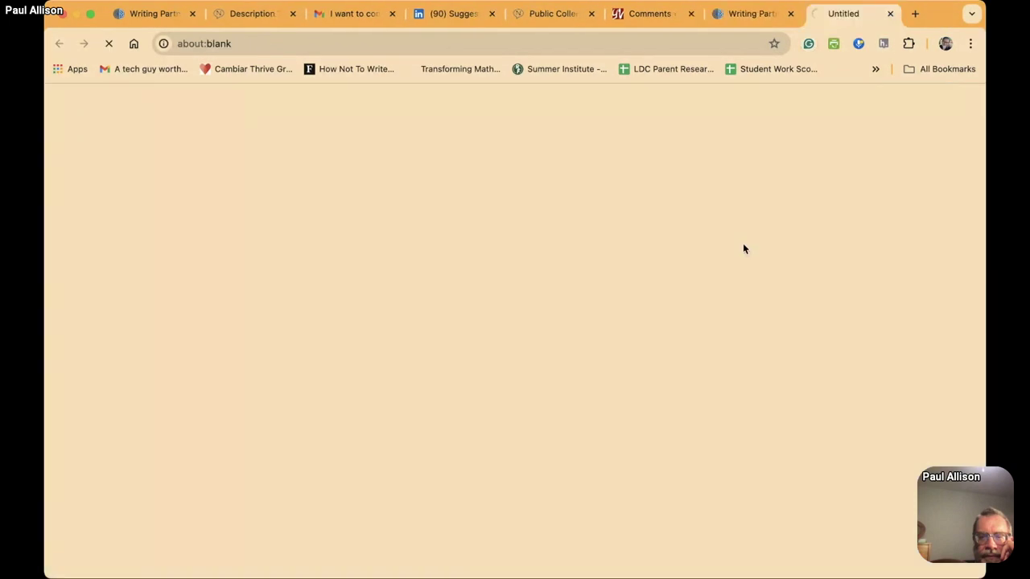
pyautogui.scroll(-10, 561, 334)
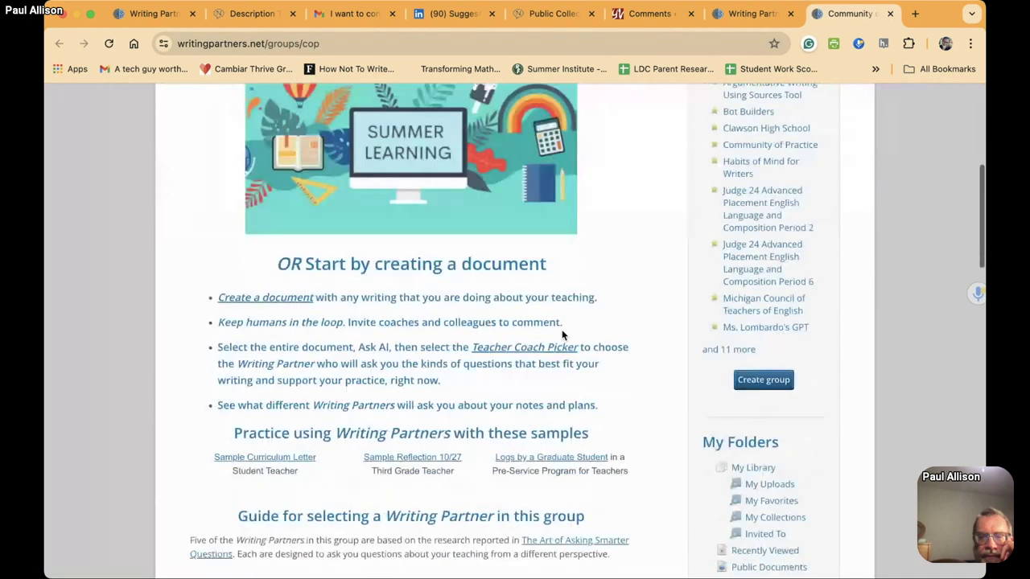
pyautogui.scroll(-15, 563, 338)
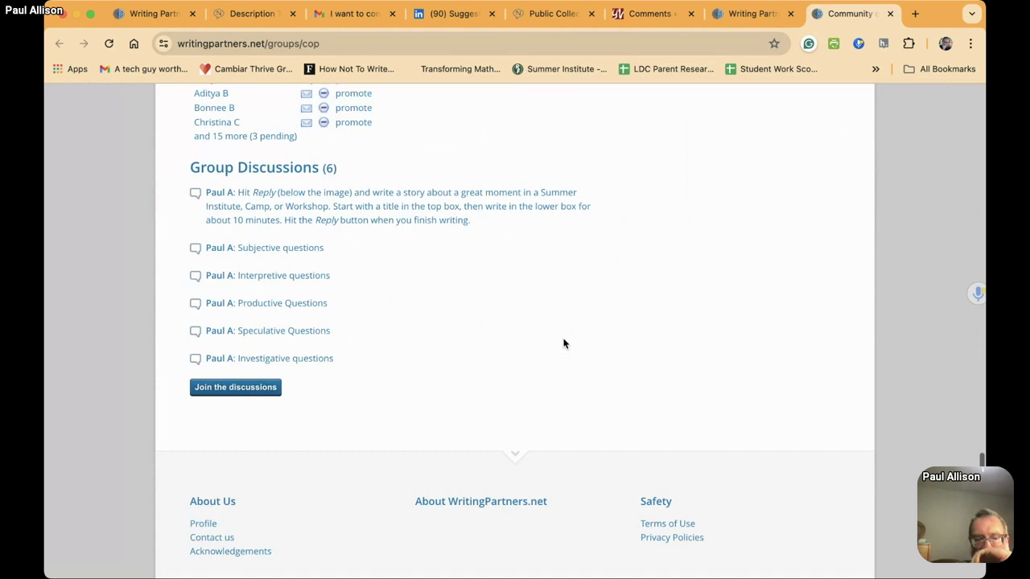
pyautogui.scroll(3, 563, 343)
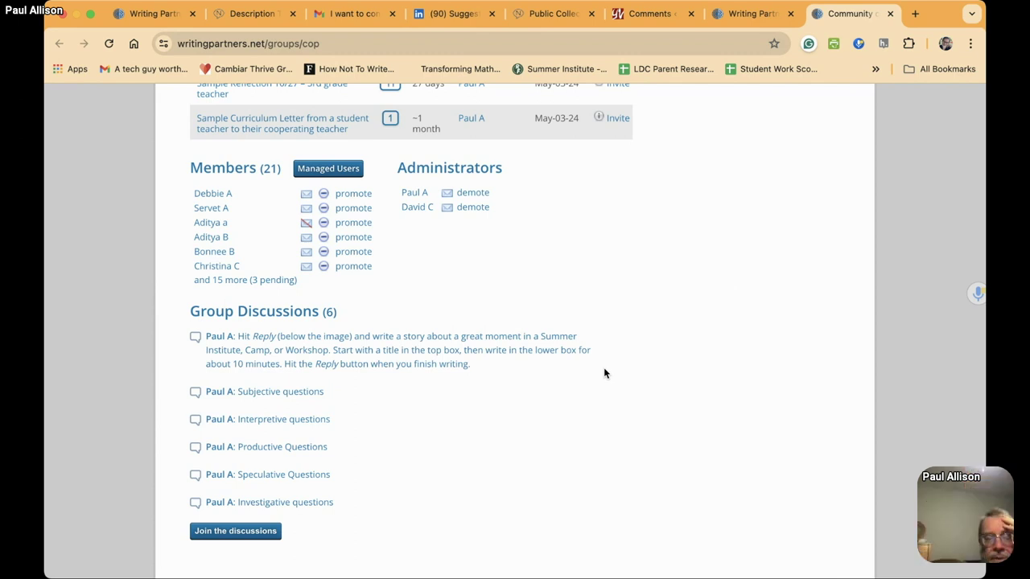
pyautogui.scroll(10, 604, 372)
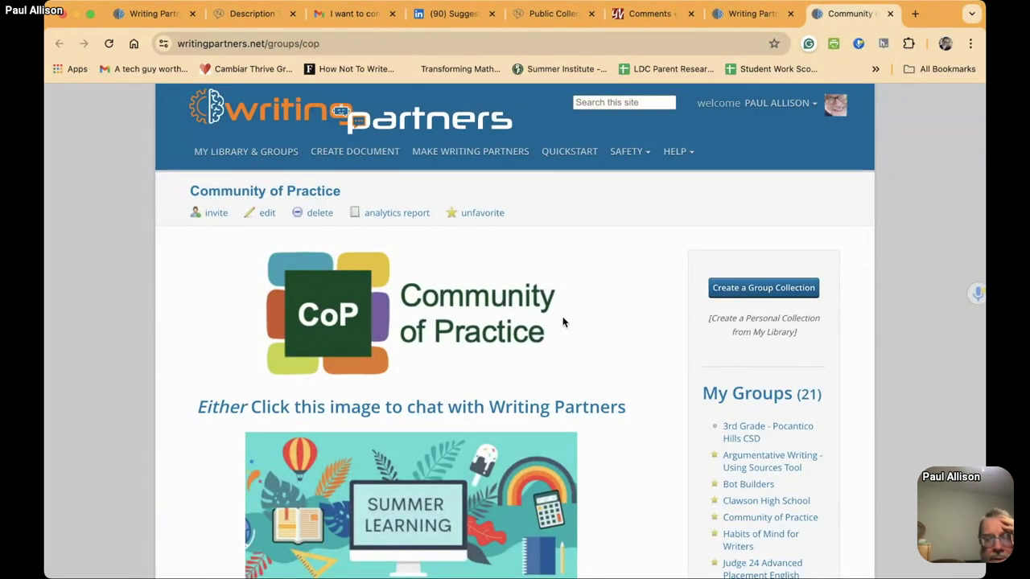
pyautogui.scroll(-3, 562, 323)
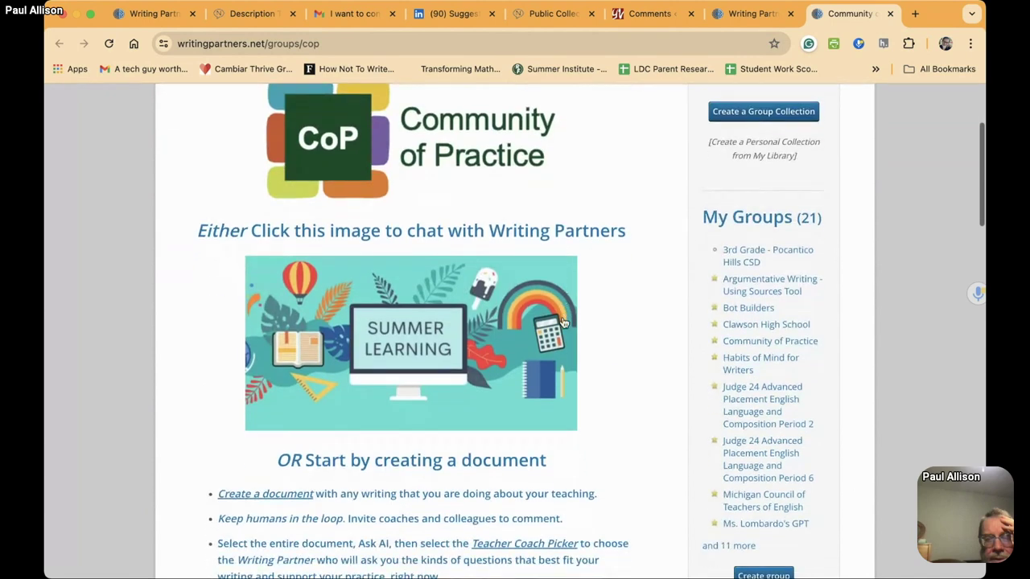
pyautogui.scroll(3, 563, 323)
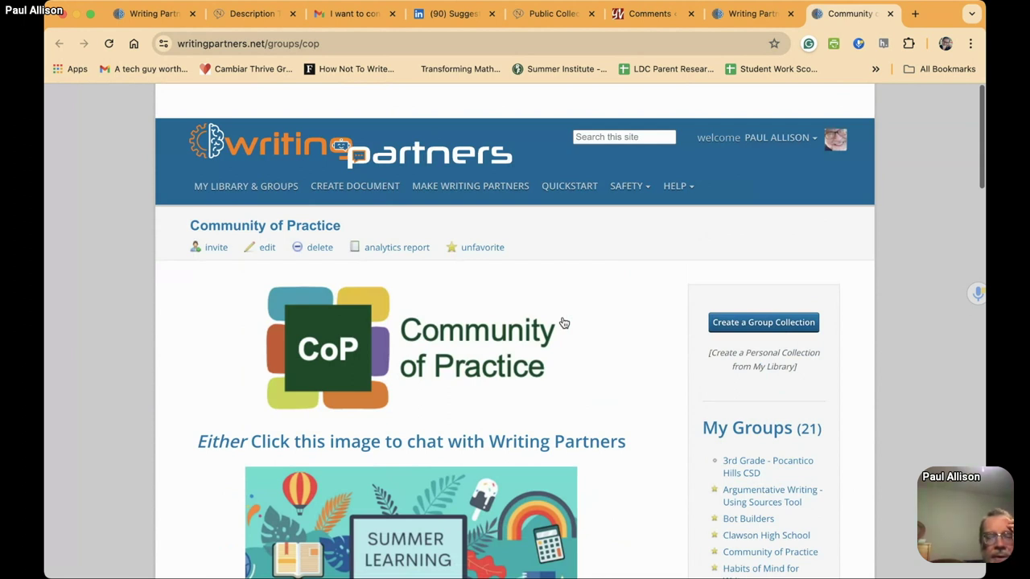
# Step: Open the group's discussions from the Summer Learning image and view the form for starting a new conversation
pyautogui.click(564, 323)
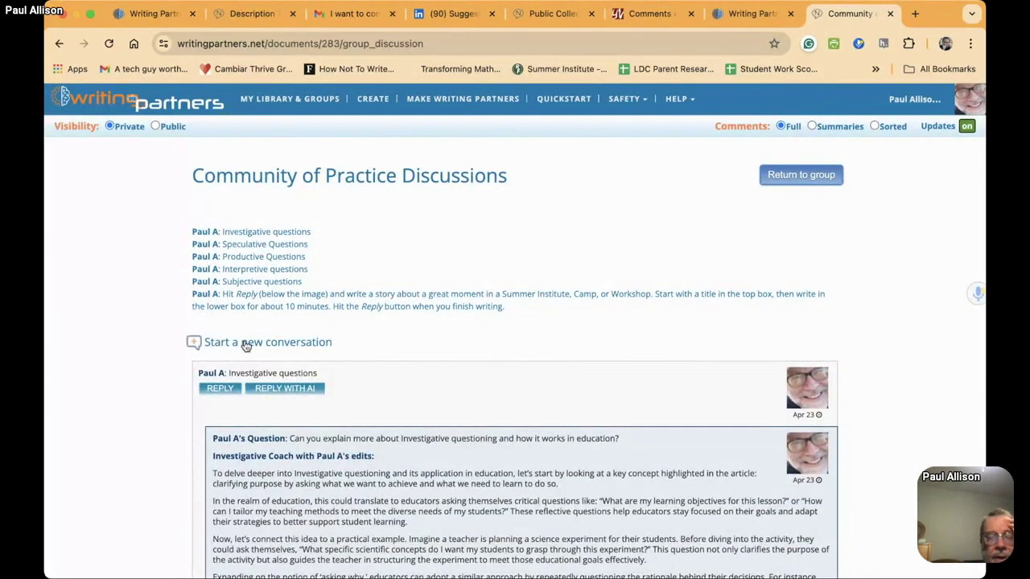
pyautogui.click(246, 344)
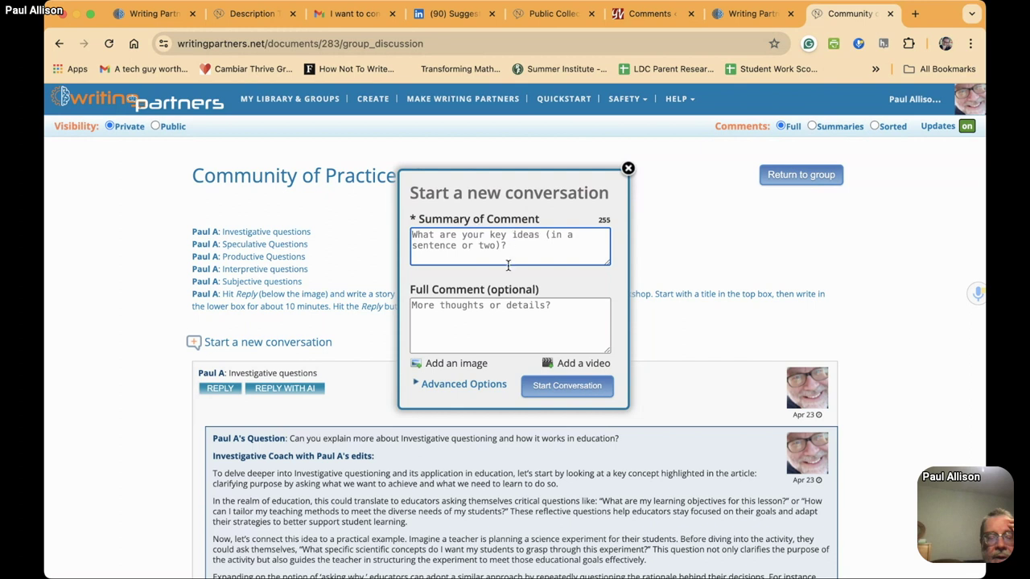
pyautogui.click(288, 392)
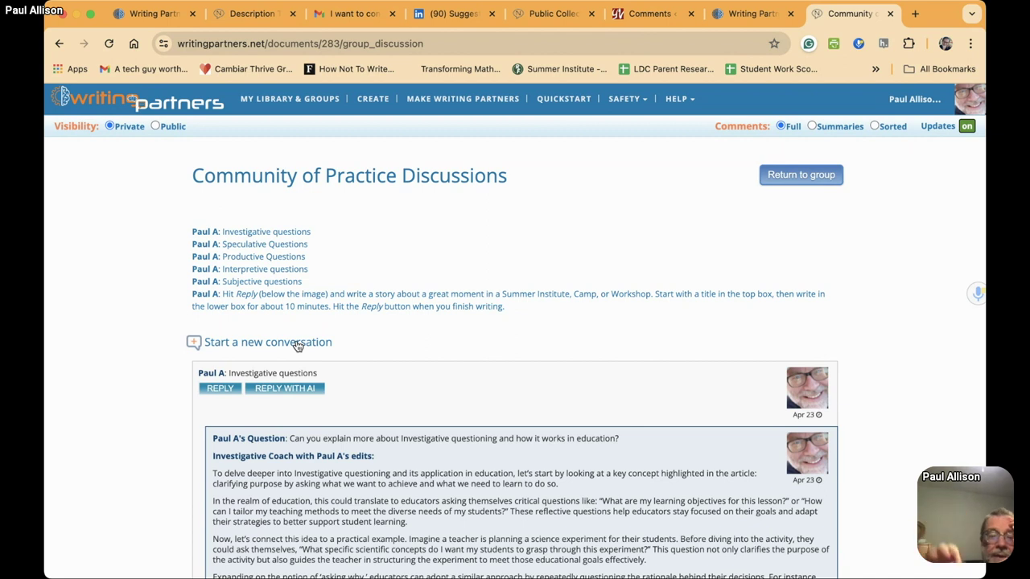
# Step: Look through the discussion threads and read the Investigative Coach's answer about investigative questioning in education
pyautogui.scroll(-1, 297, 346)
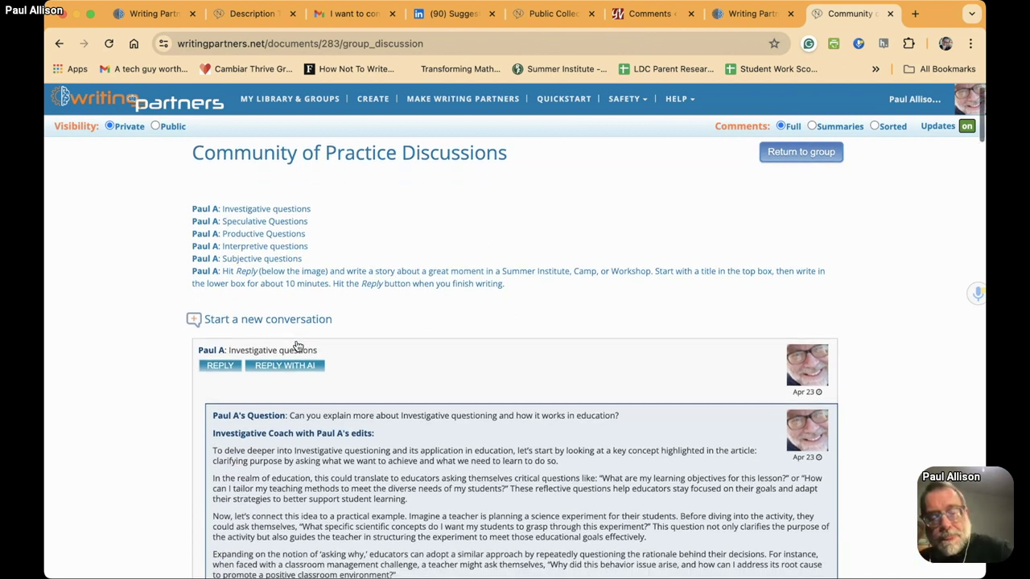
pyautogui.moveTo(297, 346)
pyautogui.scroll(-10, 297, 346)
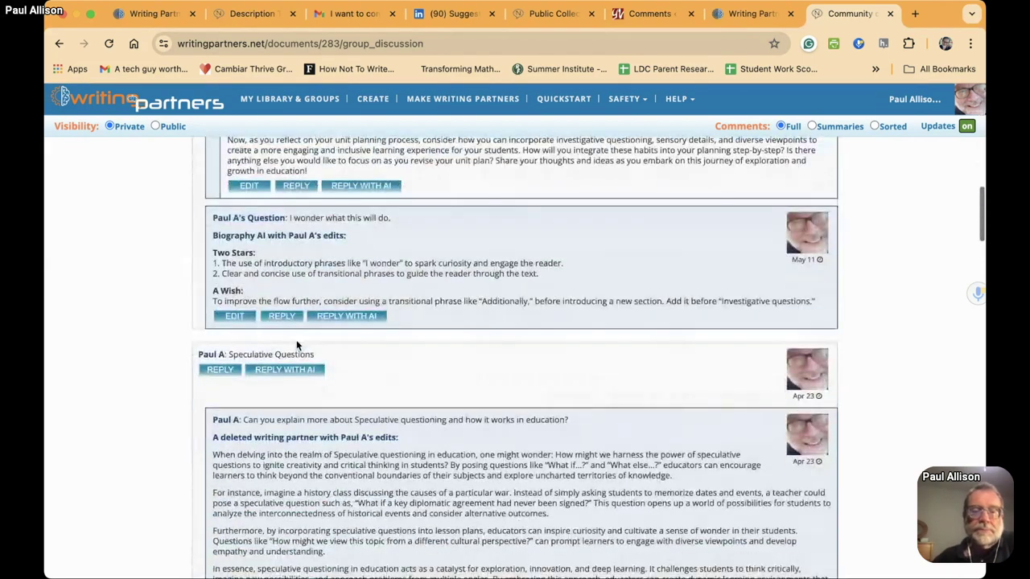
pyautogui.scroll(15, 296, 340)
pyautogui.scroll(-3, 296, 340)
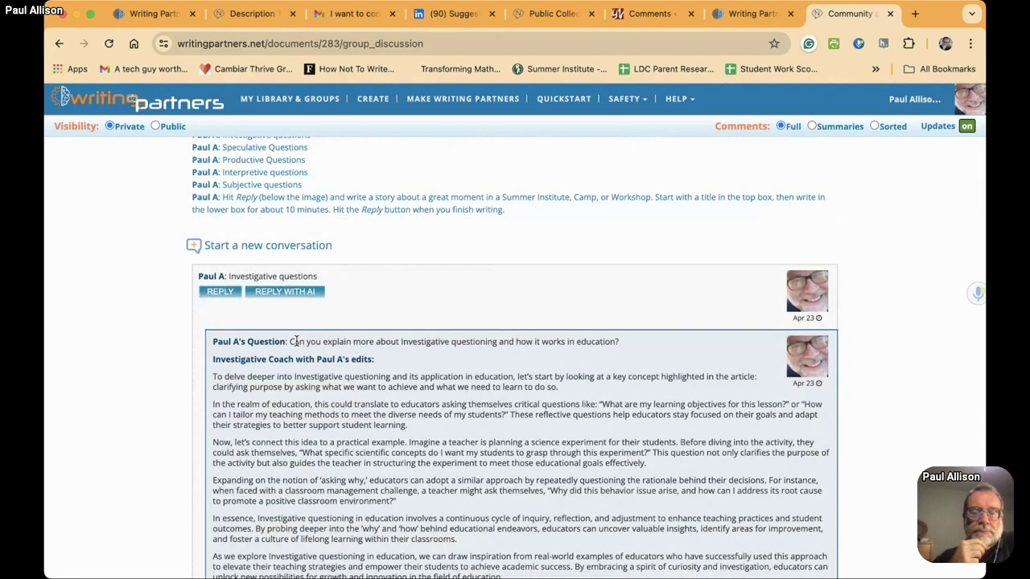
pyautogui.scroll(-1, 296, 341)
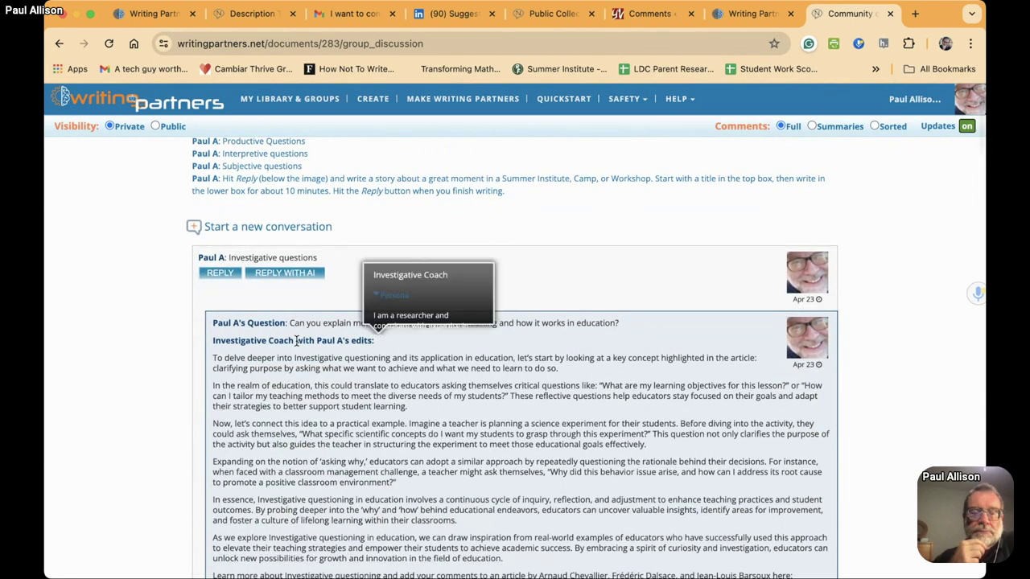
pyautogui.scroll(-1, 296, 341)
pyautogui.scroll(-1, 296, 341)
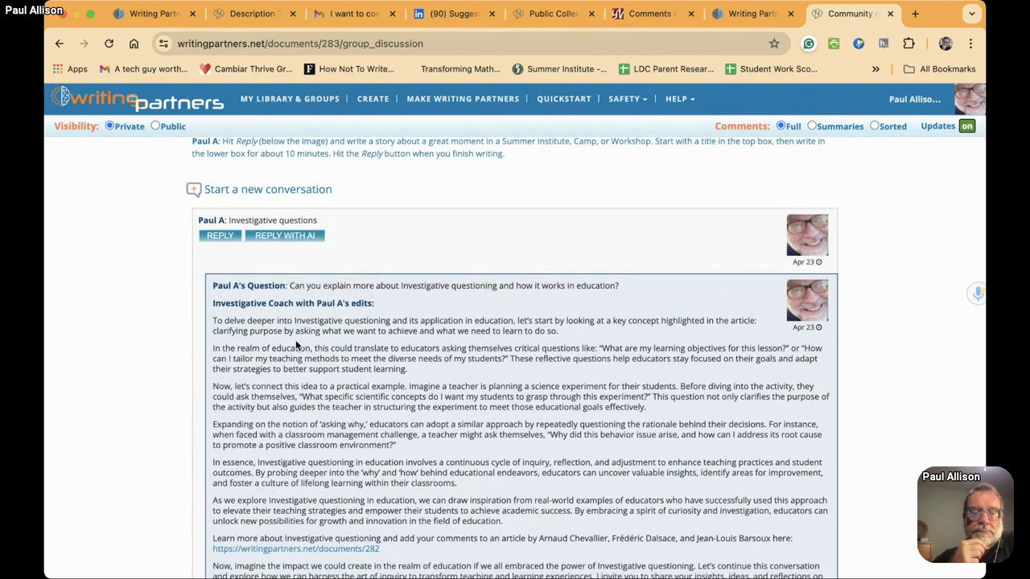
pyautogui.scroll(-3, 296, 339)
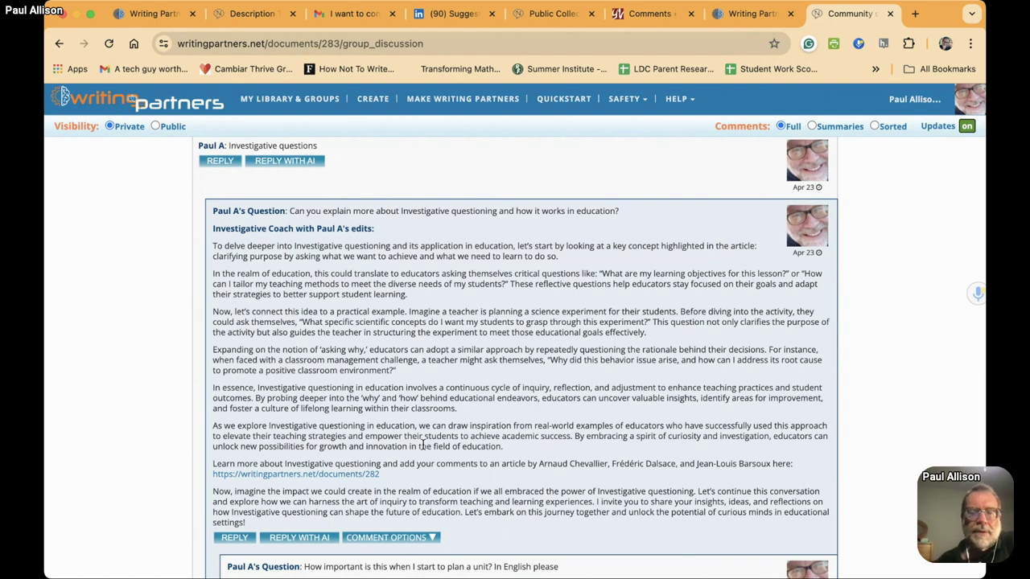
pyautogui.scroll(-10, 422, 445)
pyautogui.scroll(5, 422, 445)
pyautogui.scroll(4, 423, 444)
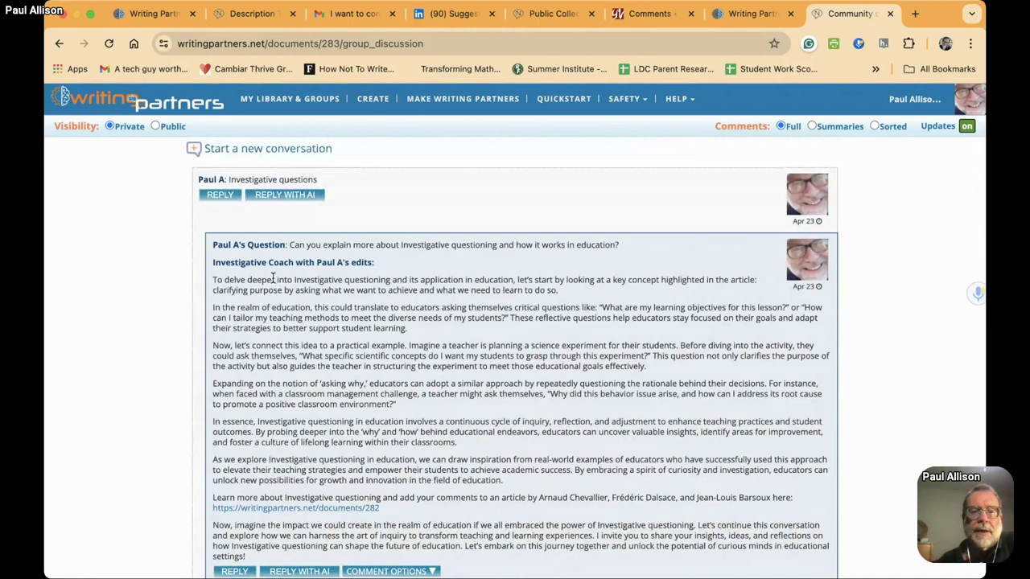
# Step: Check the Investigative Coach's persona and read the follow-up replies from the Staying Open Coach and Biography AI
pyautogui.moveTo(439, 264)
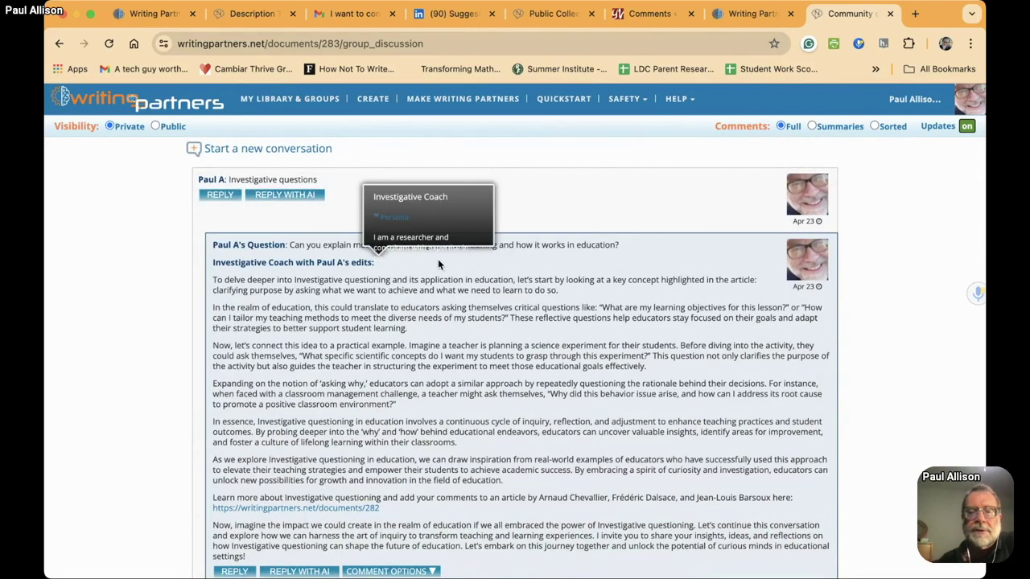
pyautogui.scroll(-2, 579, 338)
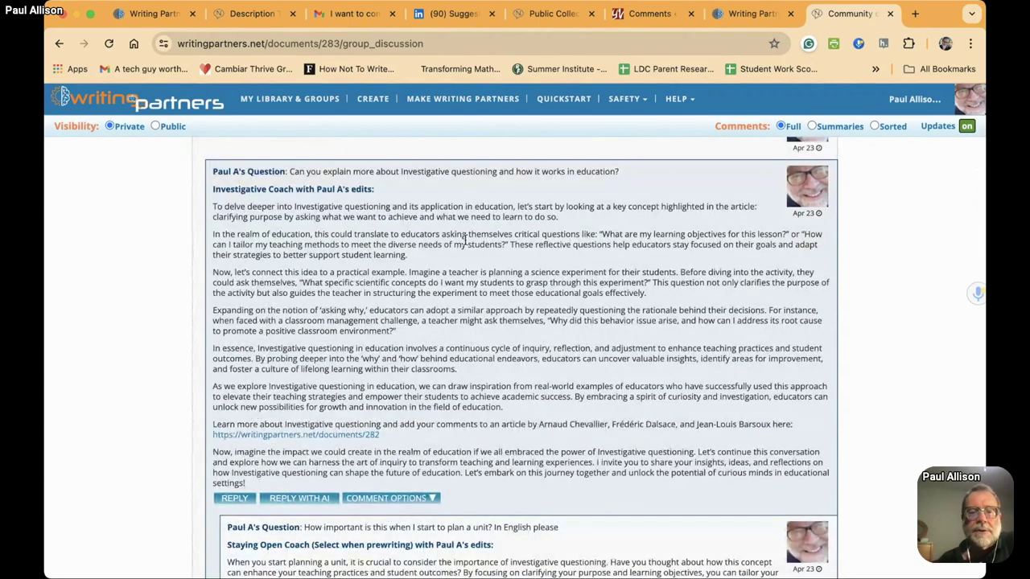
pyautogui.scroll(-6, 378, 282)
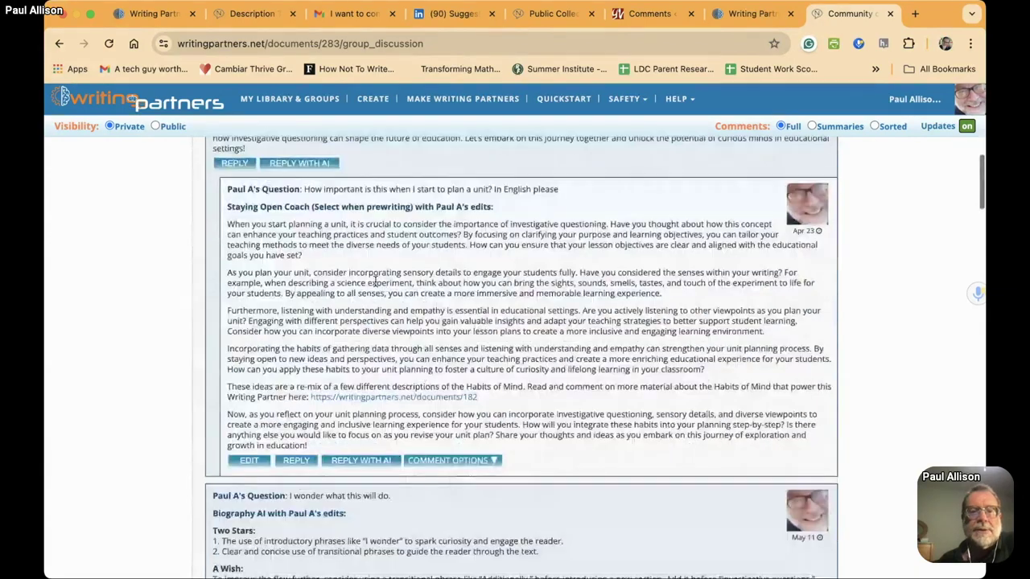
pyautogui.scroll(-1, 485, 282)
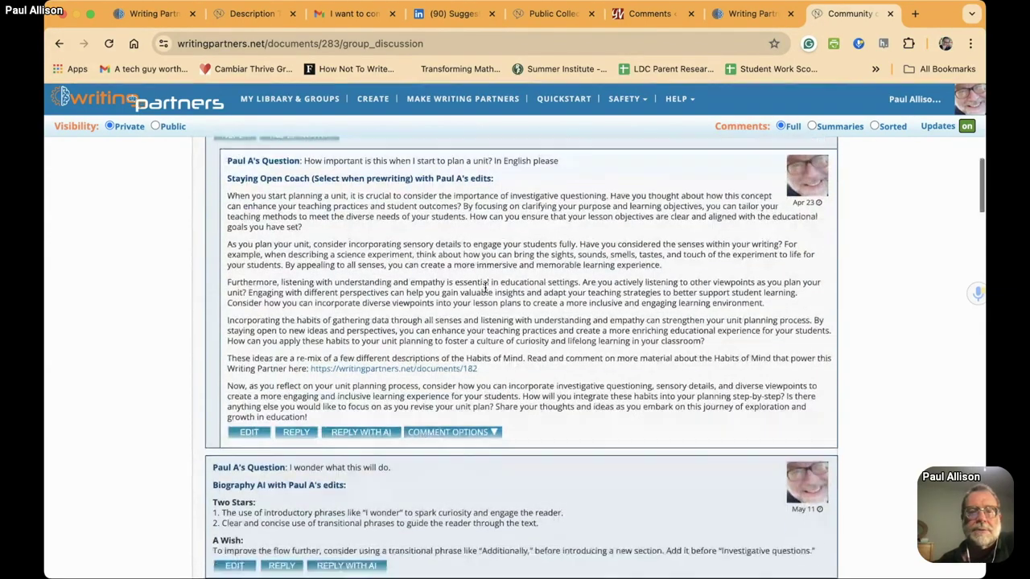
pyautogui.scroll(-2, 485, 288)
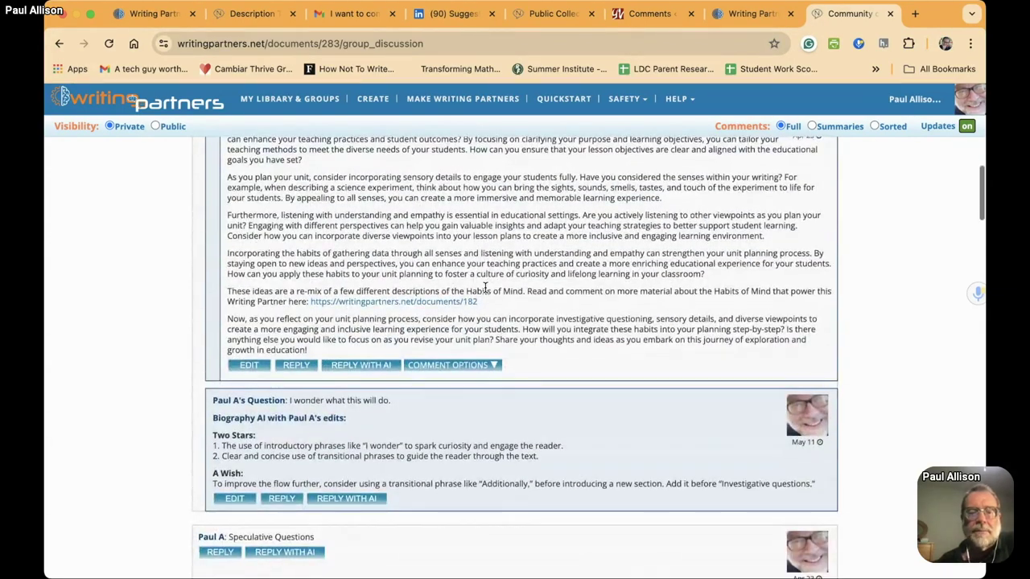
pyautogui.scroll(-1, 485, 287)
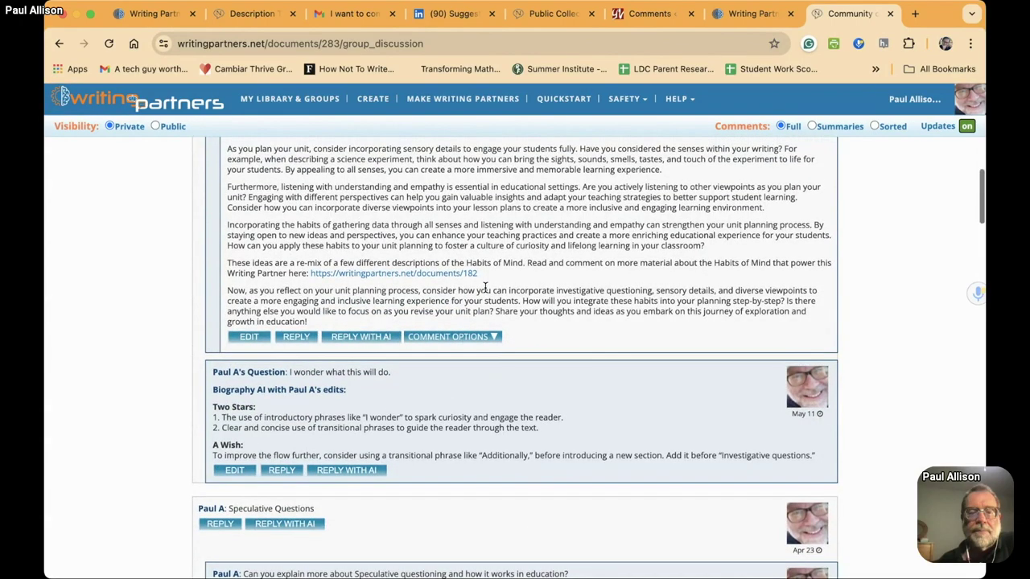